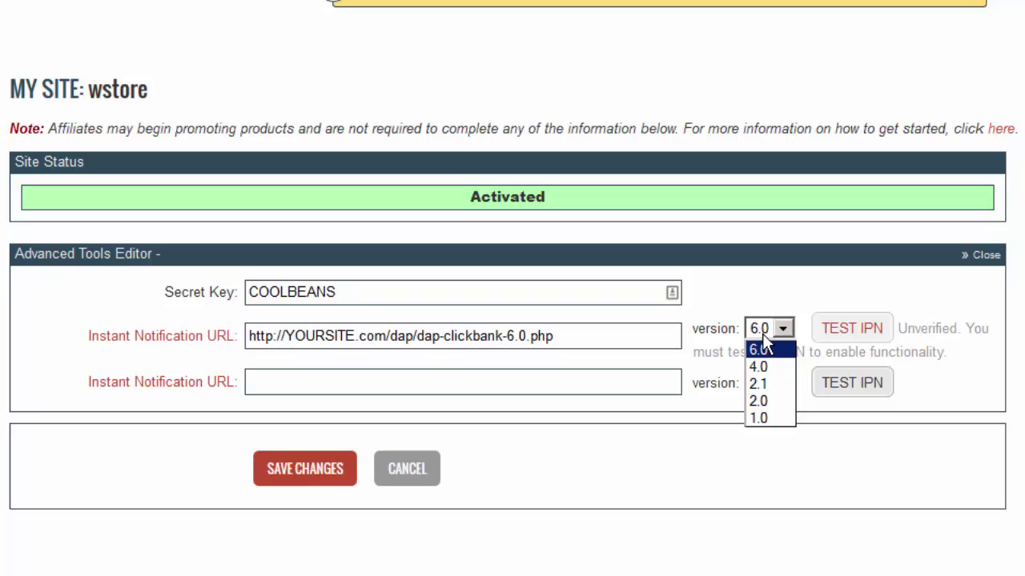
# Review the ClickBank notification URL, its version options and the secret key, and compare the key with the DAP payment processing settings.
pyautogui.click(787, 296)
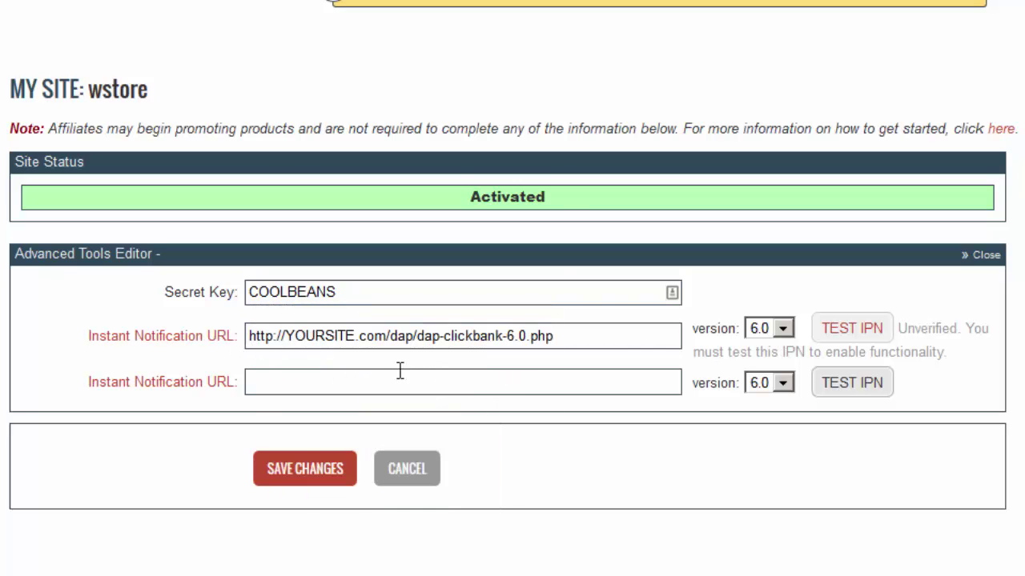
pyautogui.moveTo(561, 337); pyautogui.dragTo(386, 337)
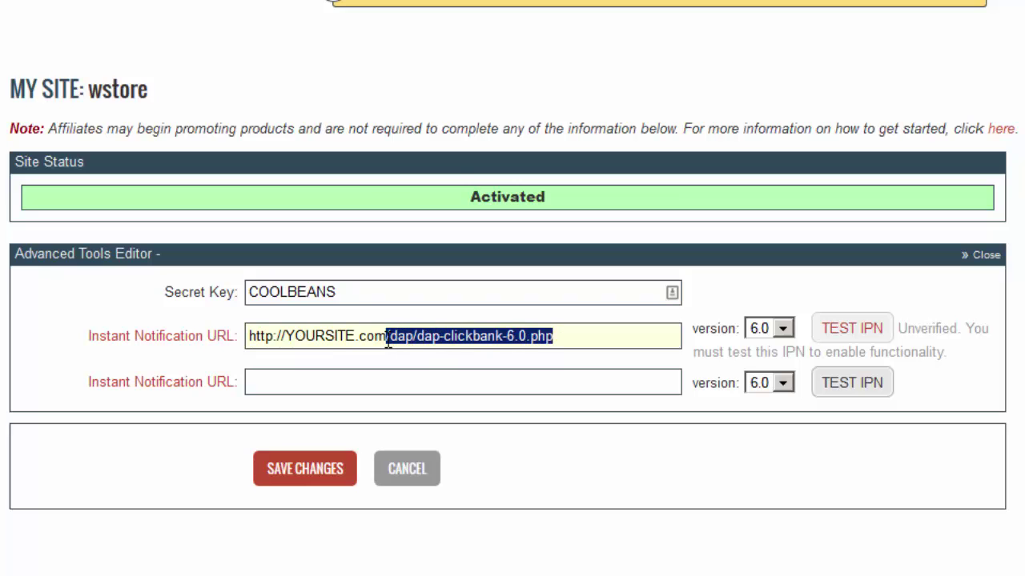
pyautogui.doubleClick(304, 338)
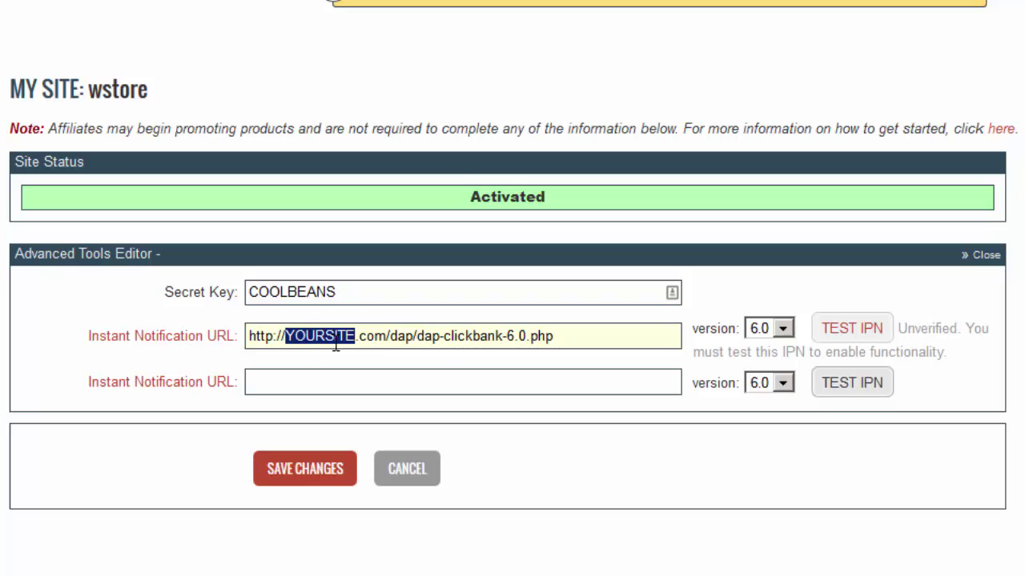
pyautogui.moveTo(554, 341); pyautogui.dragTo(237, 319)
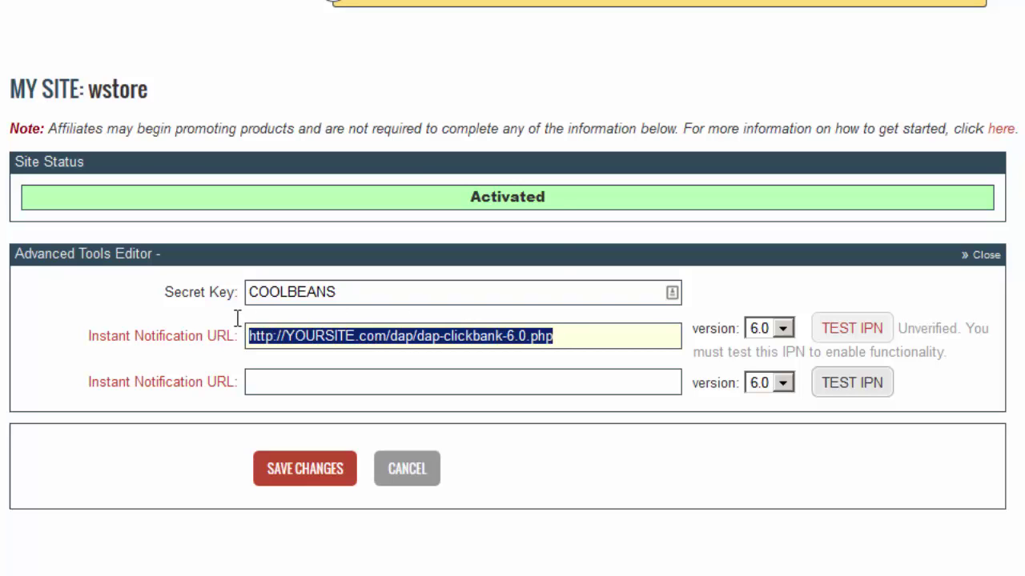
pyautogui.click(300, 293)
pyautogui.doubleClick(300, 292)
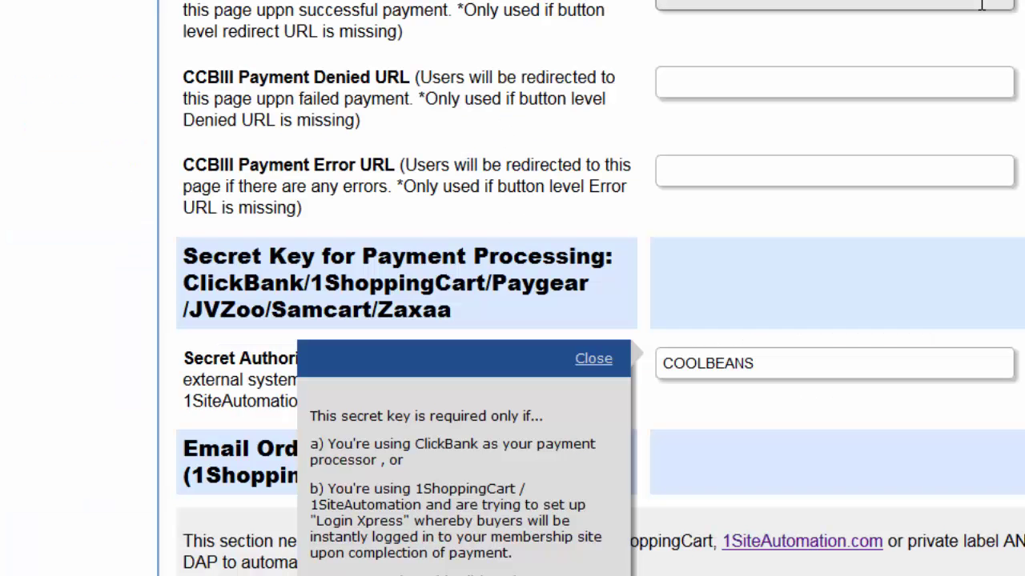
pyautogui.doubleClick(743, 362)
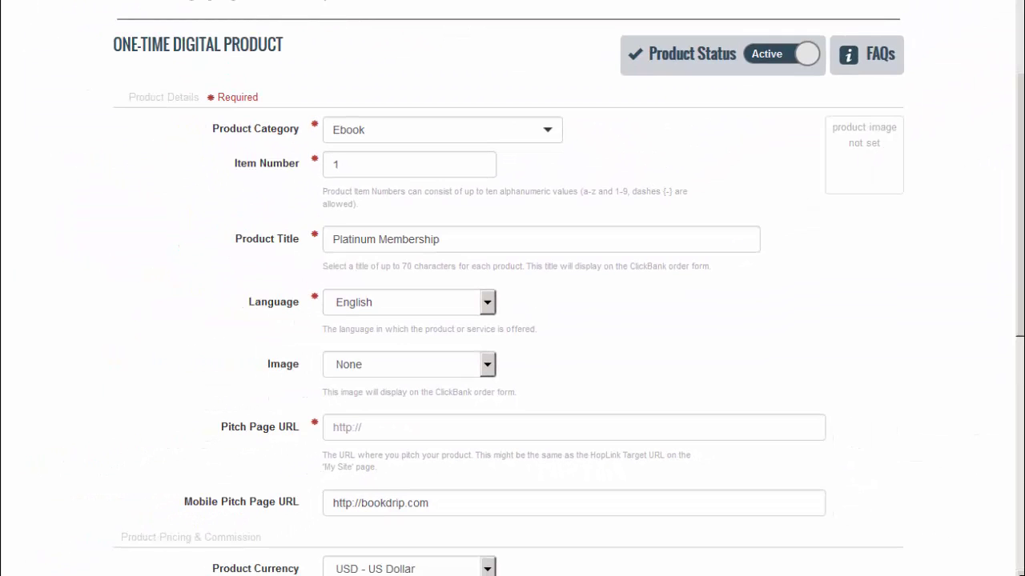
# Check the Thank You Page URL in the delivery details of the Platinum Membership product in ClickBank.
pyautogui.press('Tab')
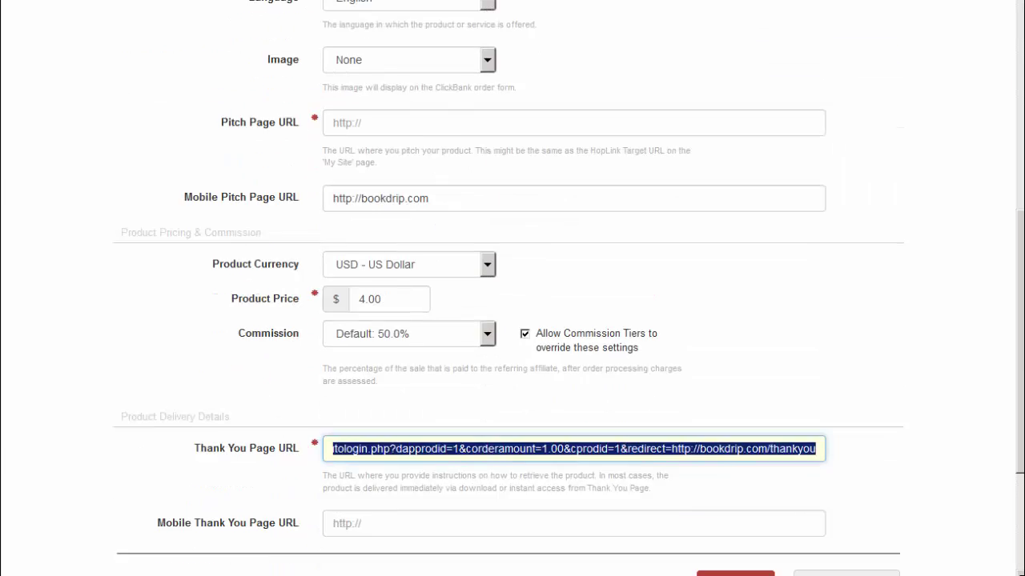
pyautogui.scroll(-2, 508, 373)
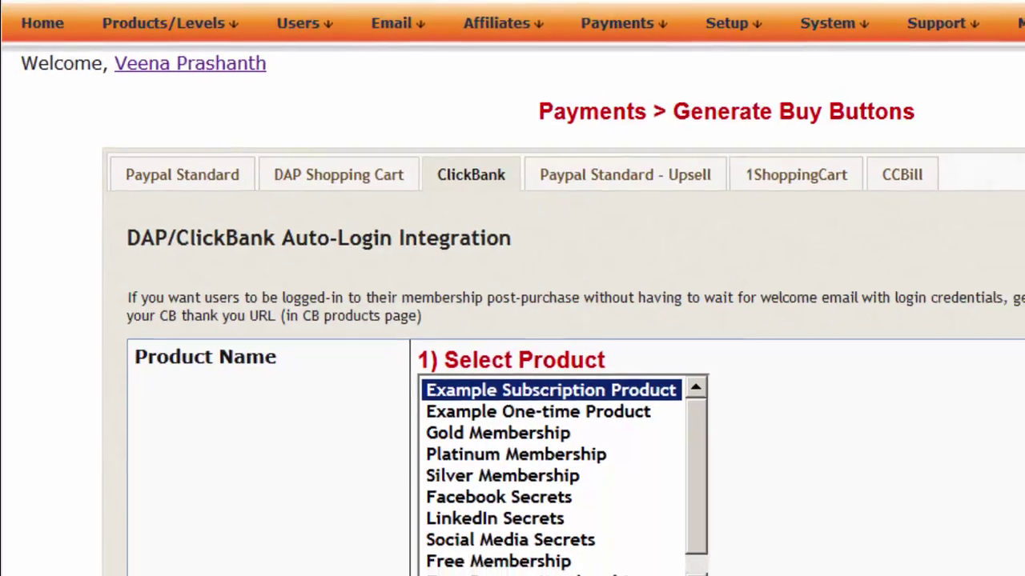
# In DAP, generate a ClickBank auto-login link for Example Subscription Product with ClickBank Product Id 1 and no landing page URL.
pyautogui.scroll(-3, 897, 310)
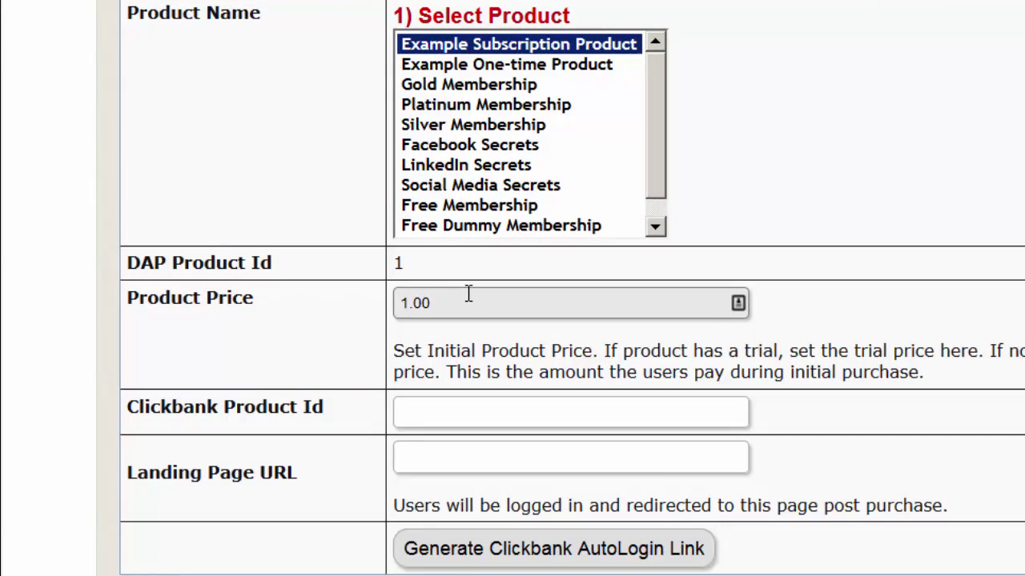
pyautogui.click(469, 295)
pyautogui.click(436, 412)
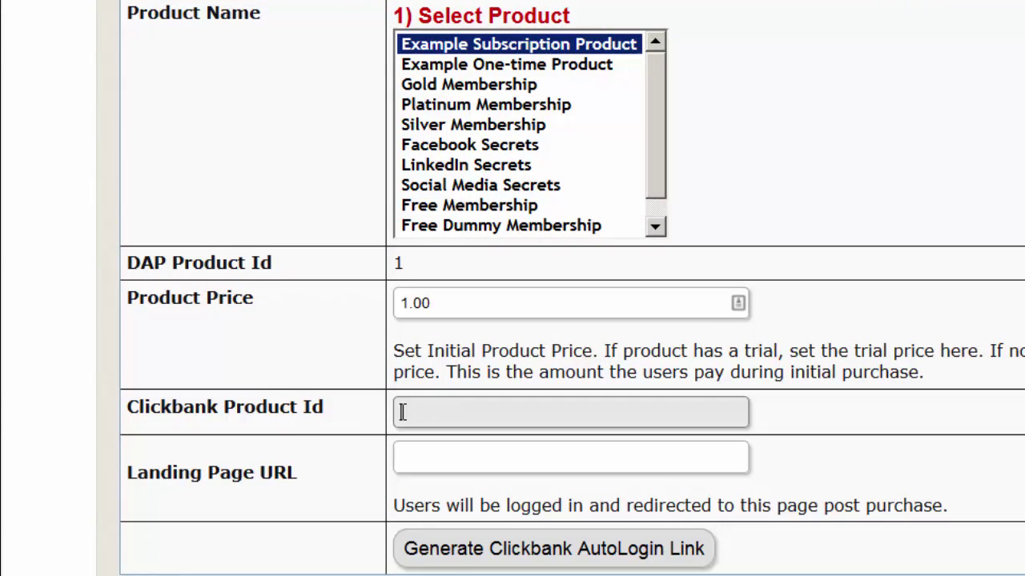
pyautogui.click(455, 468)
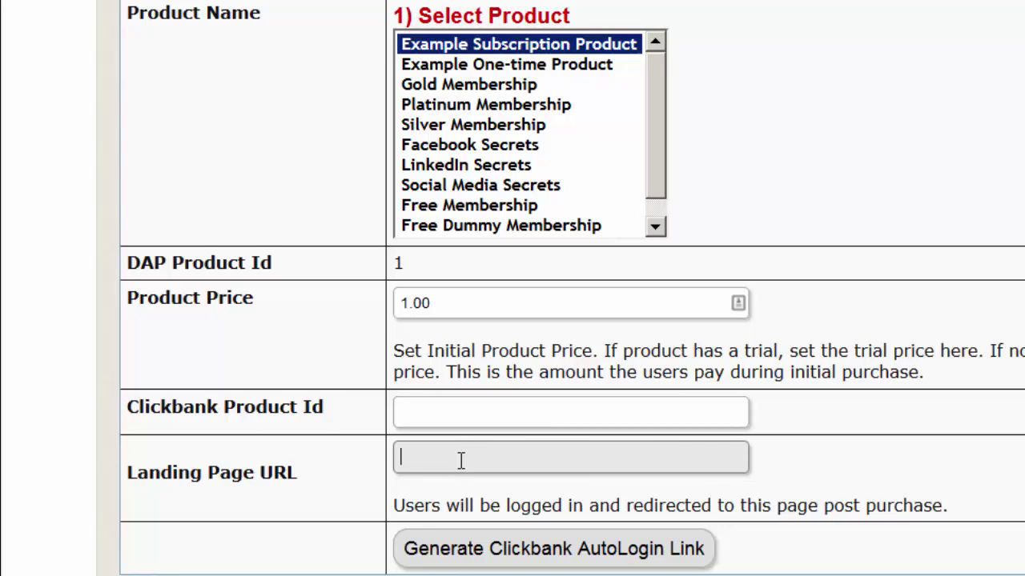
pyautogui.click(475, 549)
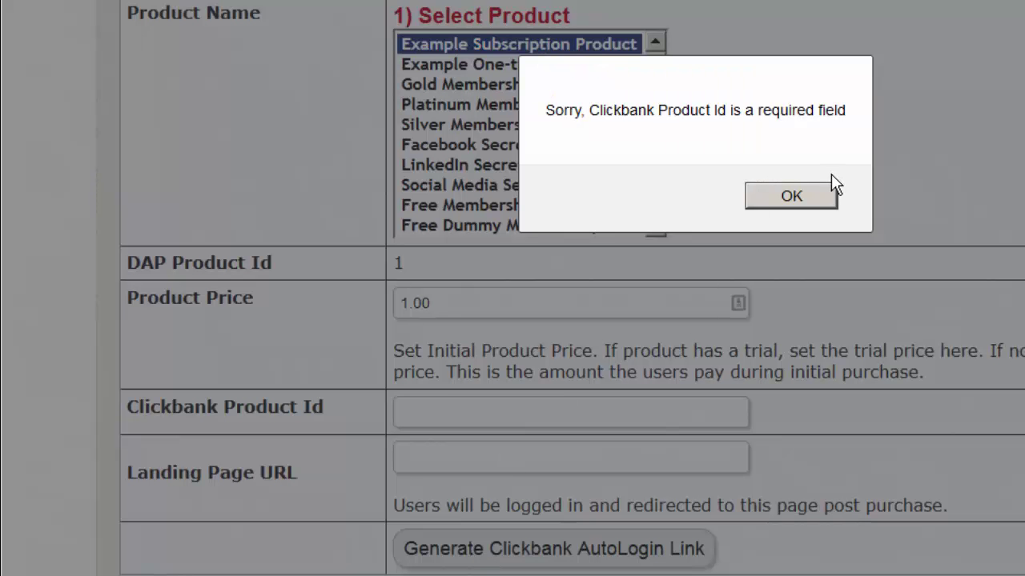
pyautogui.click(791, 196)
pyautogui.write('1')
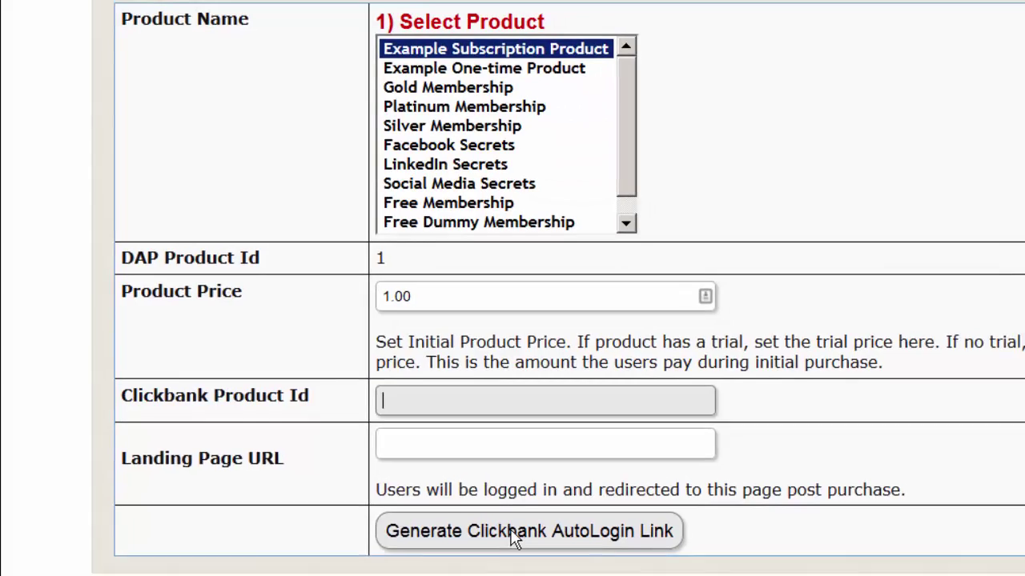
pyautogui.click(538, 550)
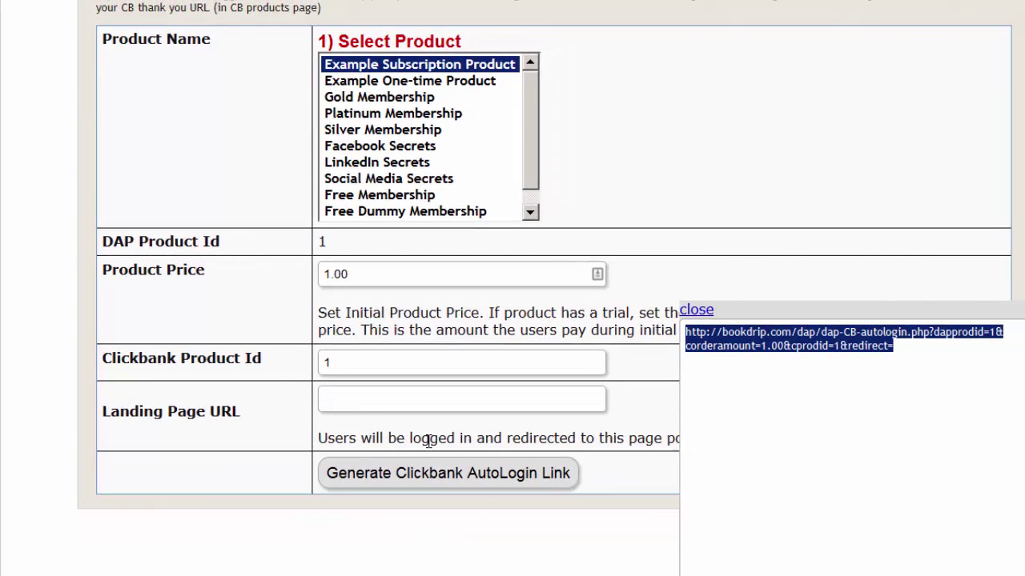
# Copy the generated auto-login link and replace the Platinum Membership product's Thank You Page URL in ClickBank with it.
pyautogui.click(369, 401)
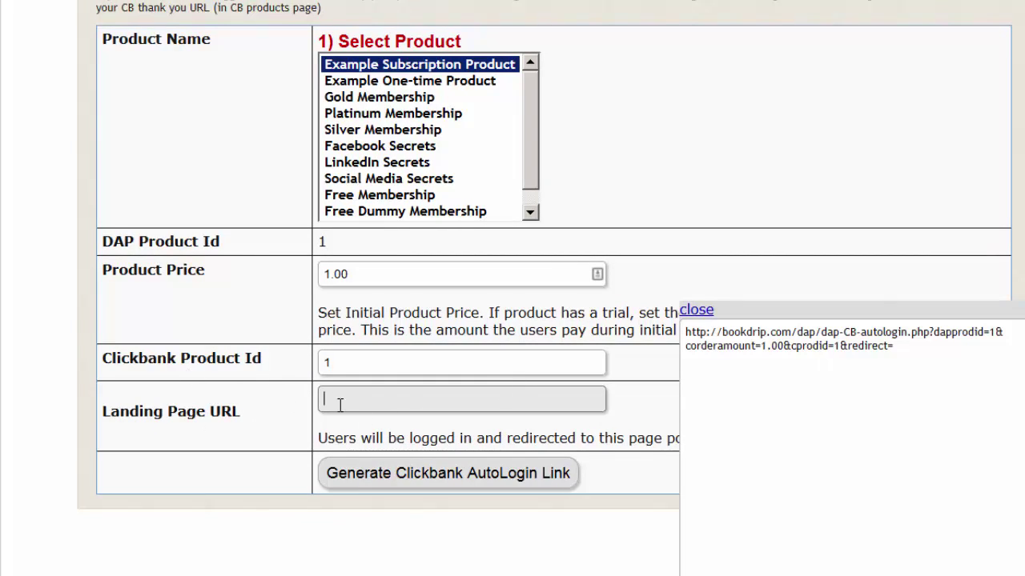
pyautogui.click(929, 352)
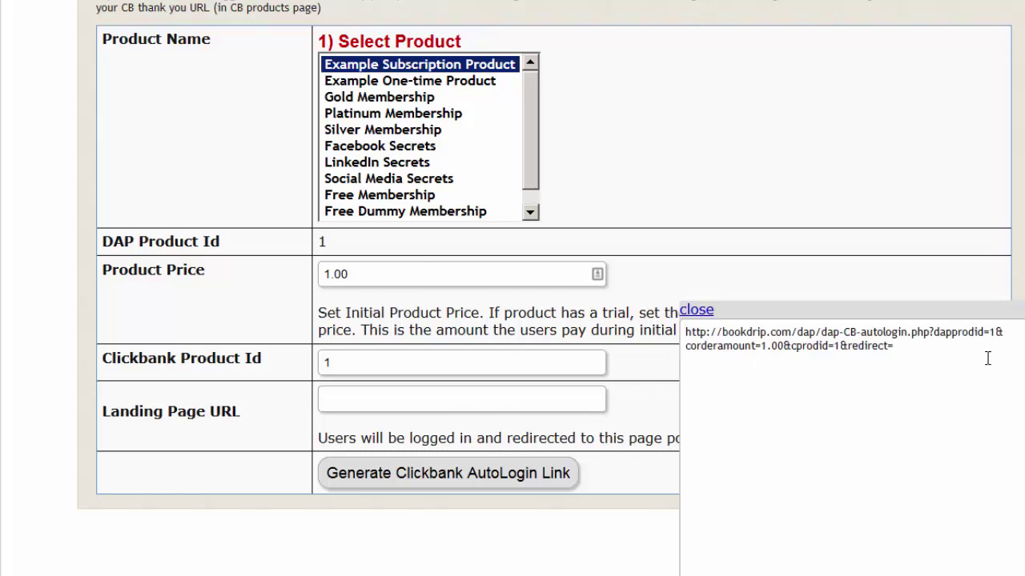
pyautogui.hotkey('ctrl', 'a')
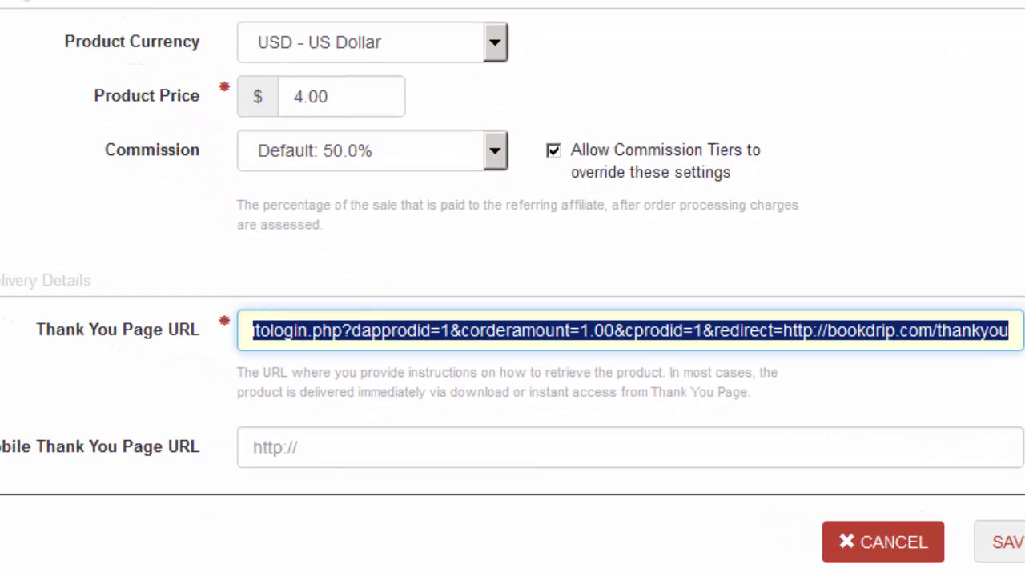
pyautogui.write('http://bookdrip.com/dap/dap-CB-autologin.php?dapprodid=1&corderamount=1.00&cprodid=1&redirect=')
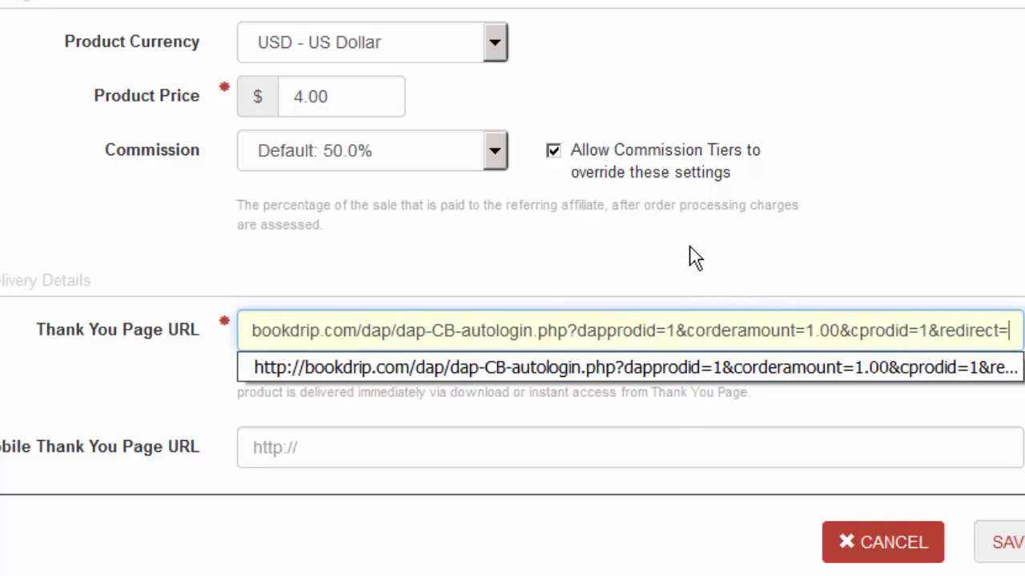
# Examine the digital product access link on the test purchase receipt and the redirect parameter in the Thank You Page URL.
pyautogui.click(266, 268)
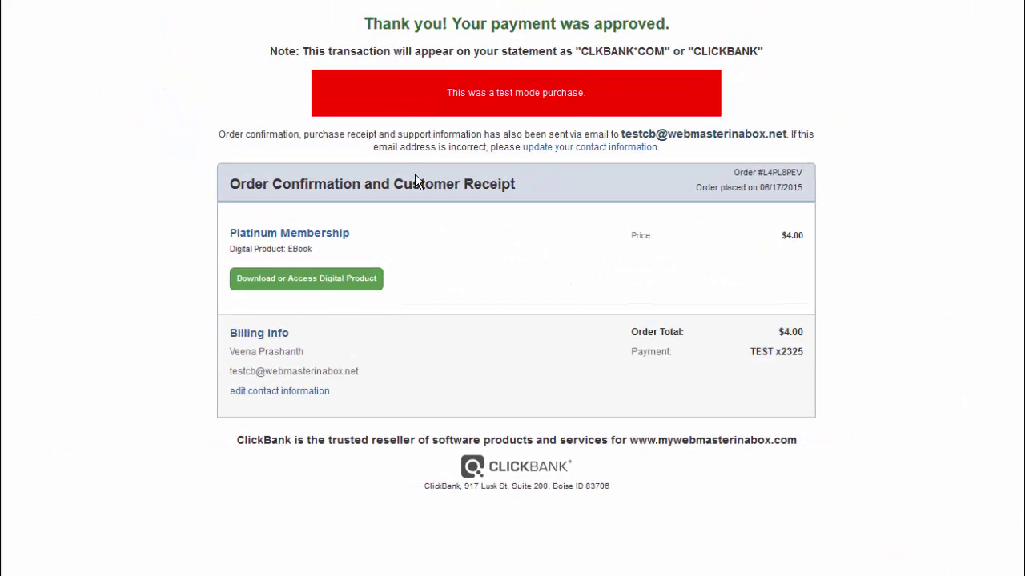
pyautogui.click(292, 282)
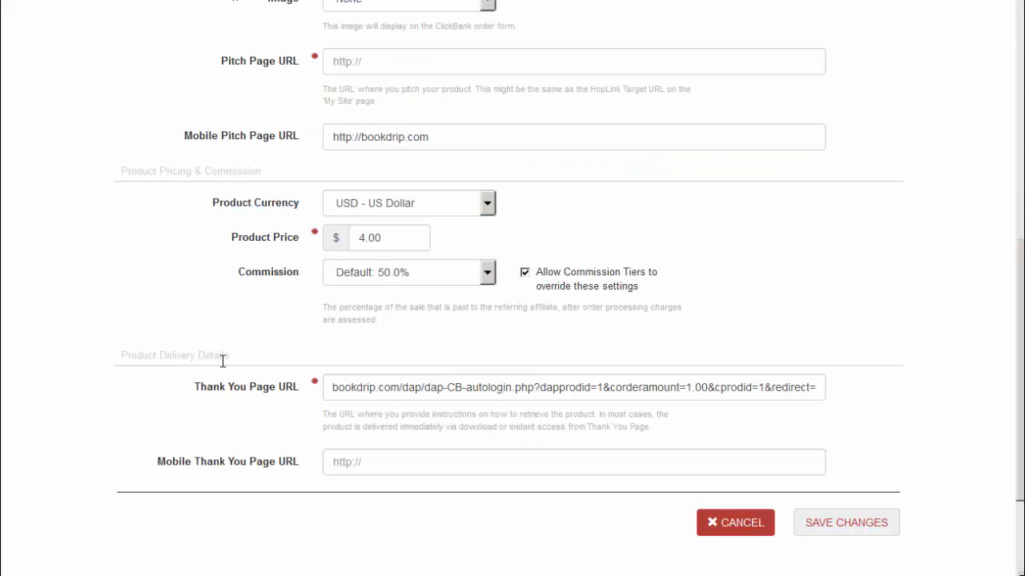
pyautogui.click(765, 392)
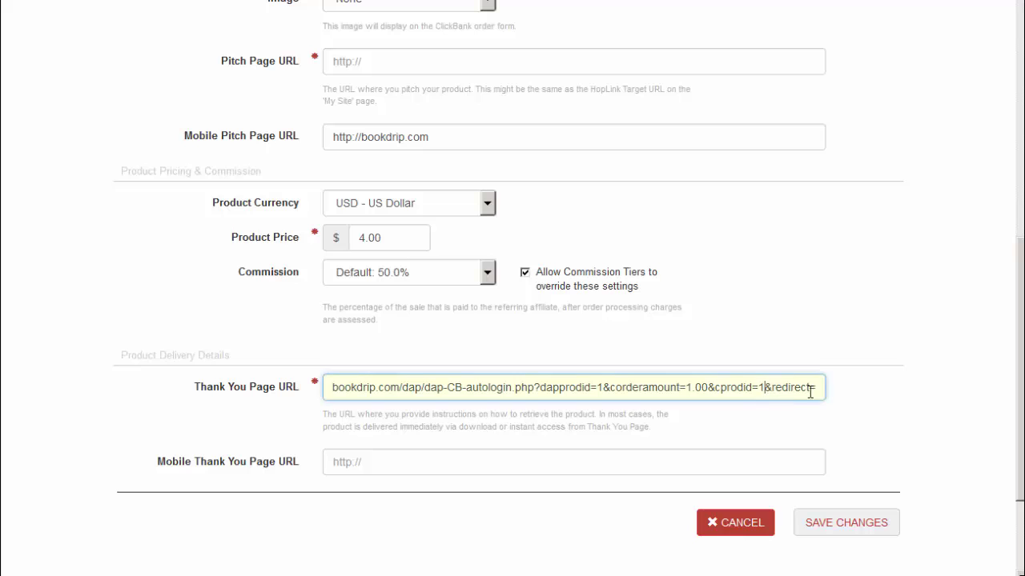
pyautogui.hotkey('shift', 'End')
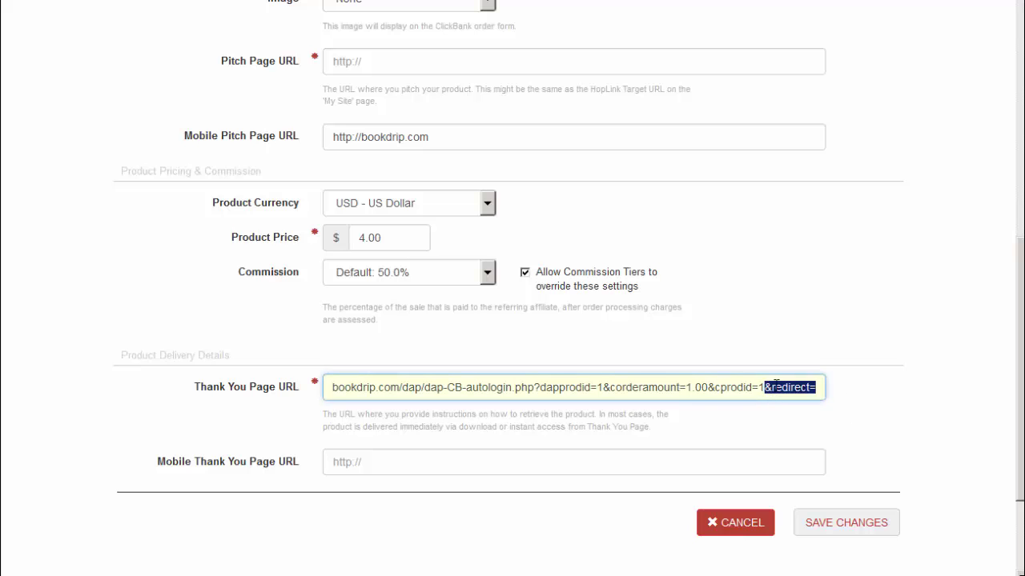
pyautogui.doubleClick(789, 387)
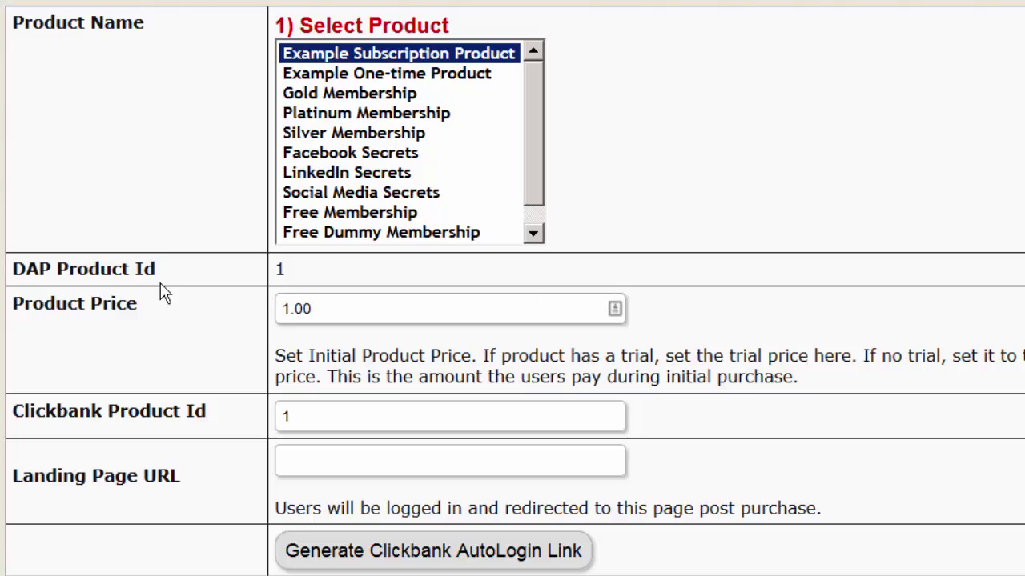
# Check the product price in the DAP link generator, and the notification URL and secret key in ClickBank's Advanced Tools.
pyautogui.moveTo(319, 296); pyautogui.dragTo(210, 293)
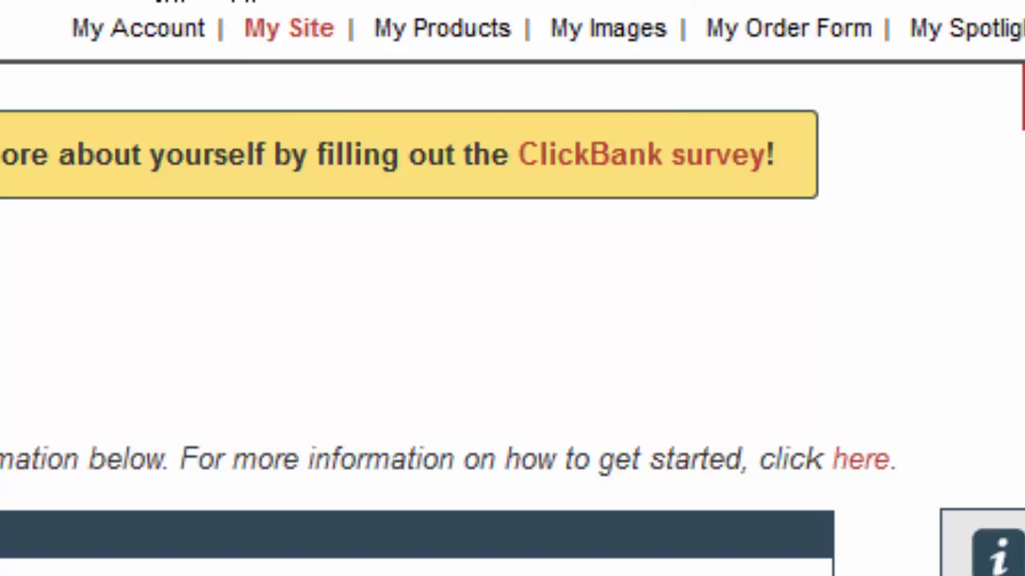
pyautogui.scroll(-15, 428, 387)
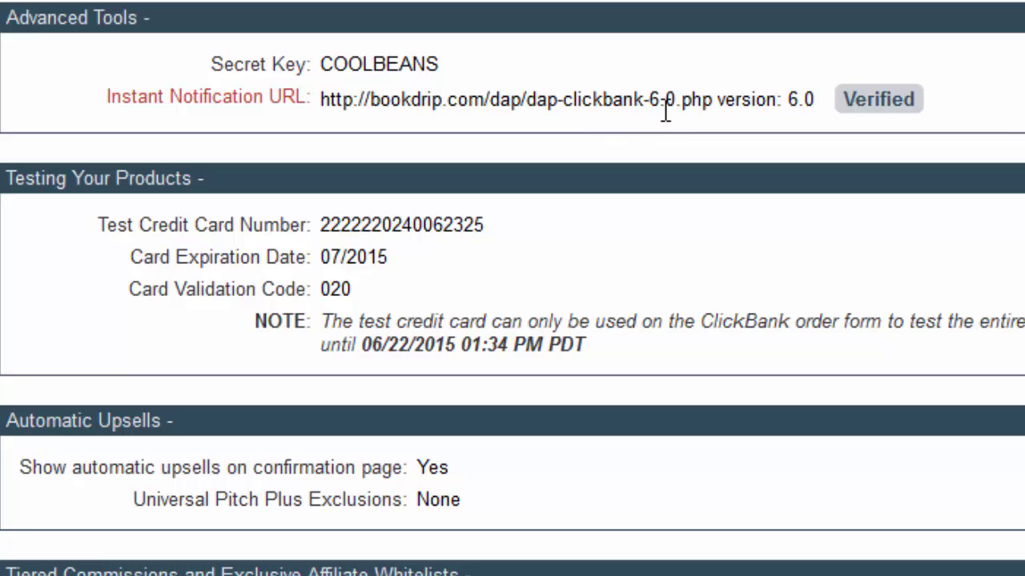
pyautogui.moveTo(714, 99); pyautogui.dragTo(318, 112)
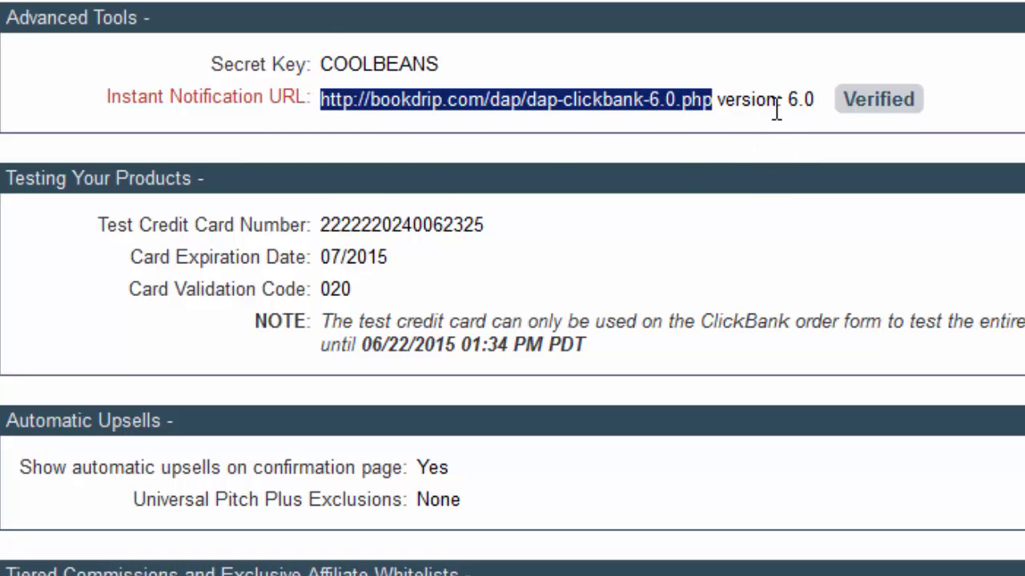
pyautogui.moveTo(371, 106); pyautogui.dragTo(487, 88)
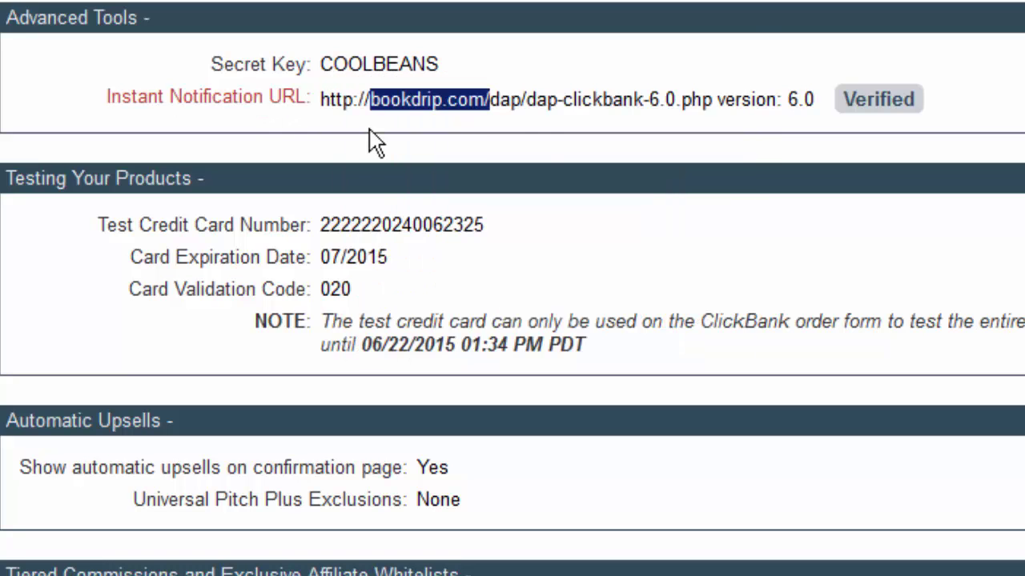
pyautogui.moveTo(259, 58)
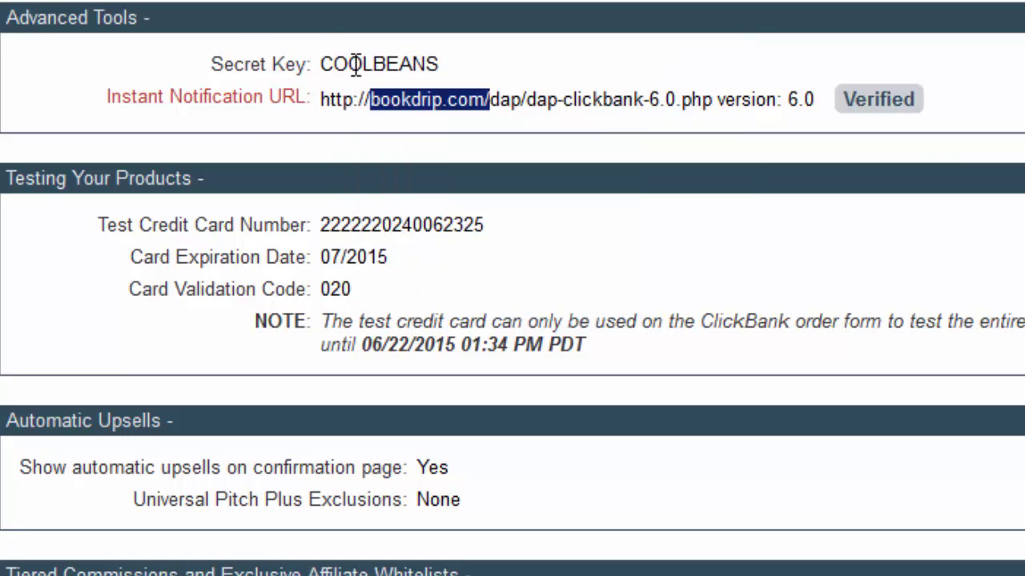
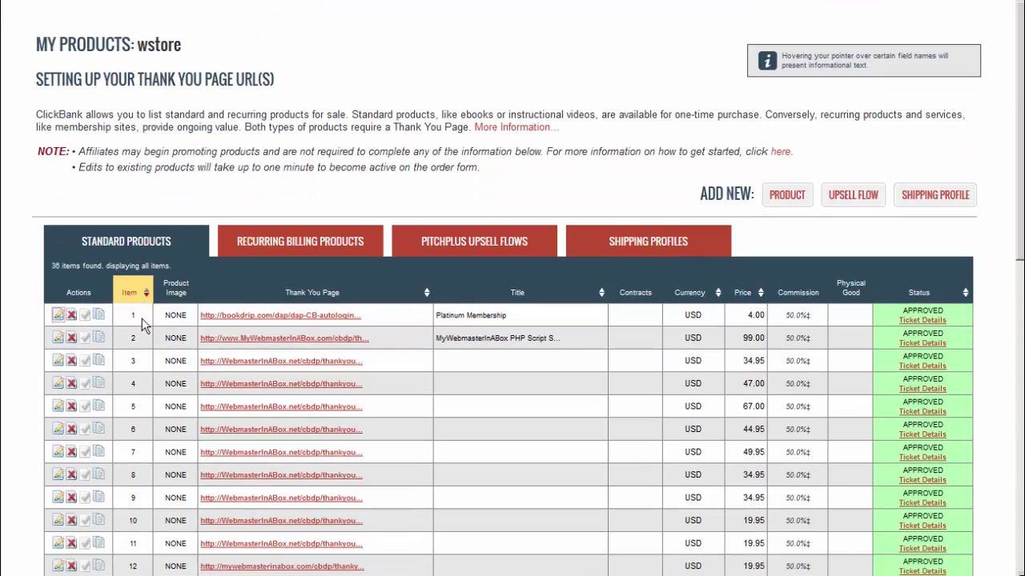
# Open product item 1 for editing in ClickBank, and review the DAP generator's Landing Page URL field against the receipt's access link.
pyautogui.click(57, 314)
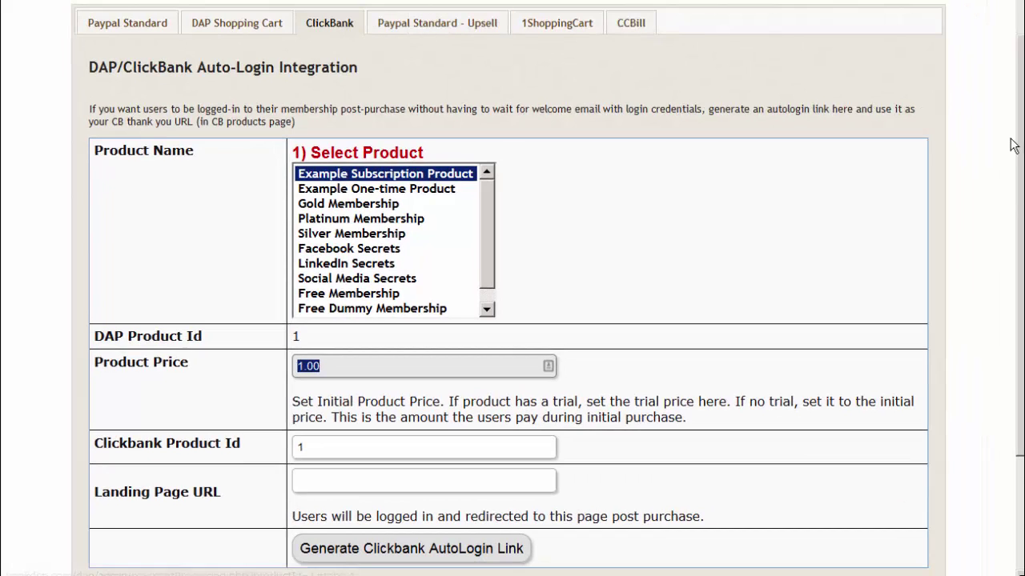
pyautogui.scroll(2, 364, 32)
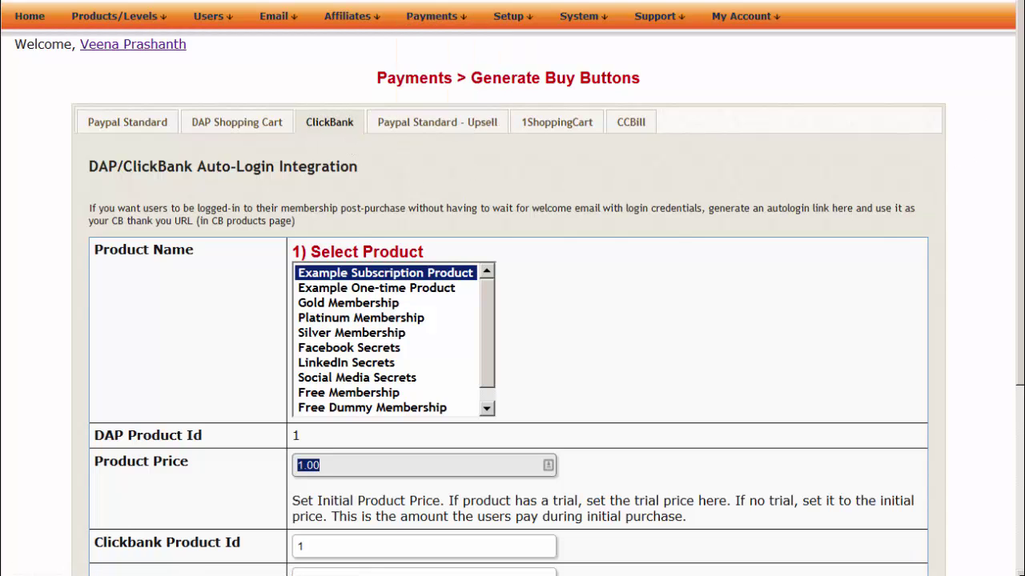
pyautogui.scroll(-2, 565, 399)
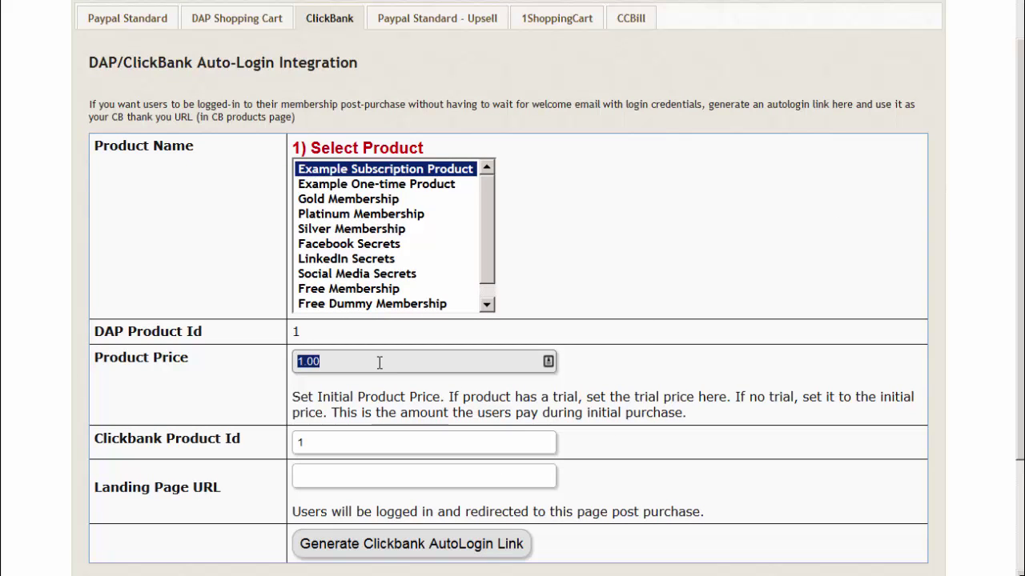
pyautogui.click(310, 479)
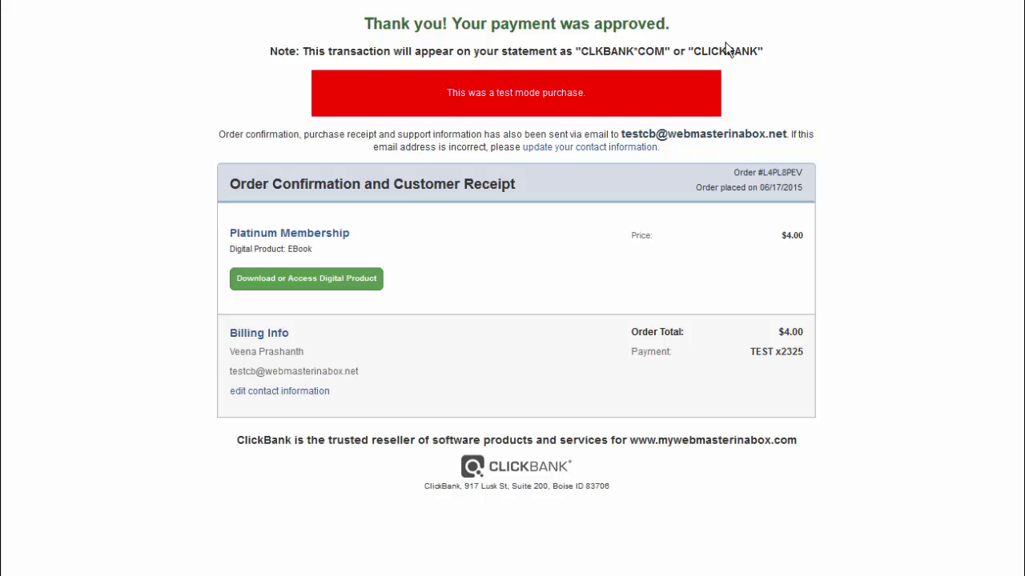
pyautogui.click(287, 289)
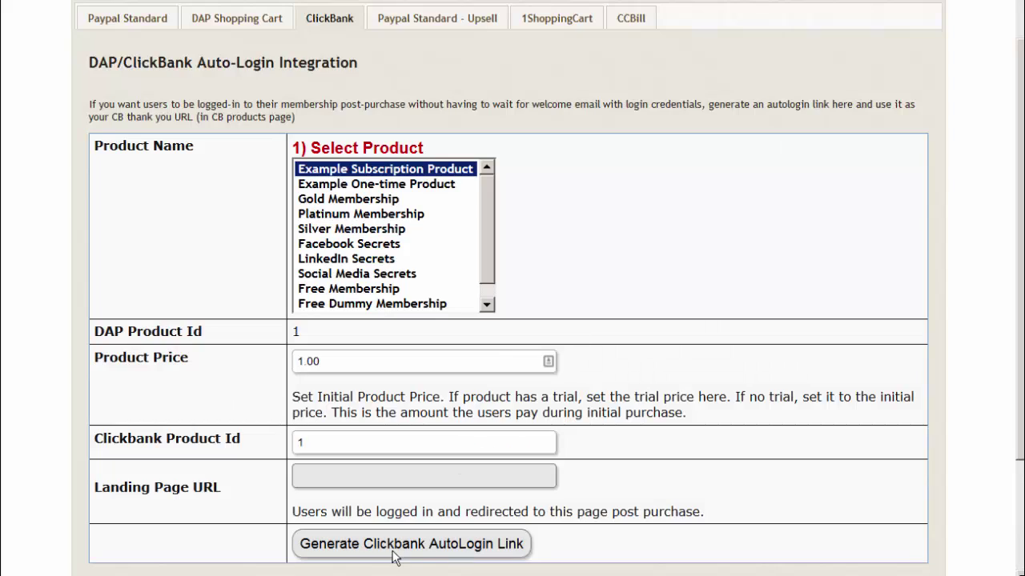
pyautogui.click(329, 472)
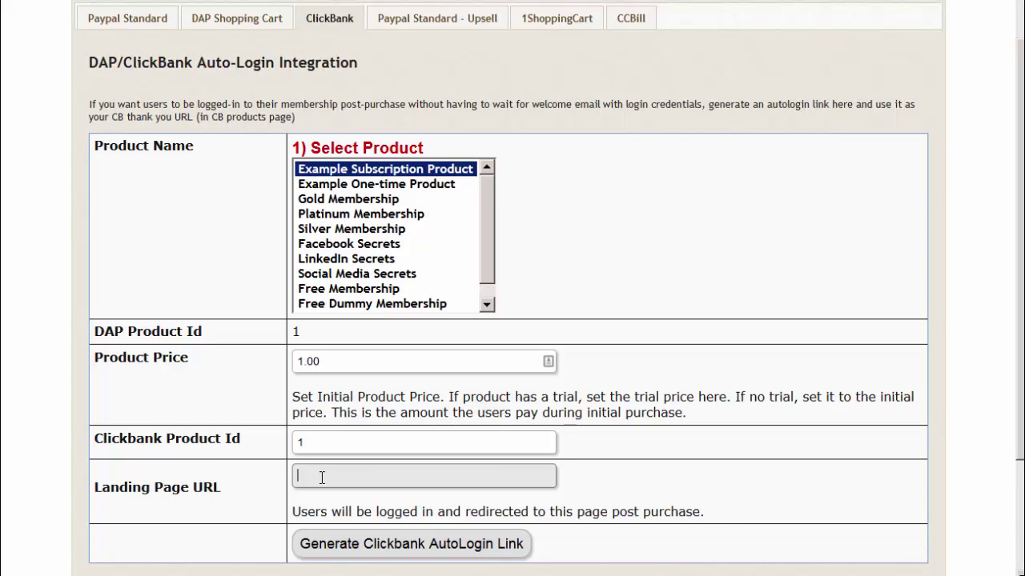